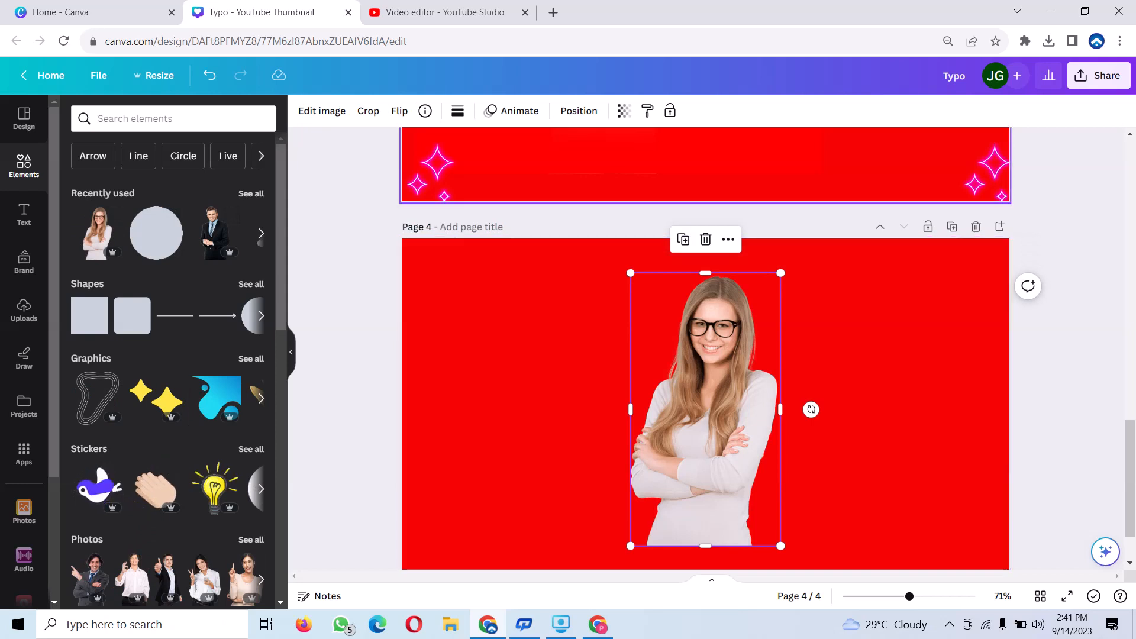
Duplicate the woman's photo over the original and crop the two copies into a waist strip and an upper body separated by a thin gap.
click(683, 239)
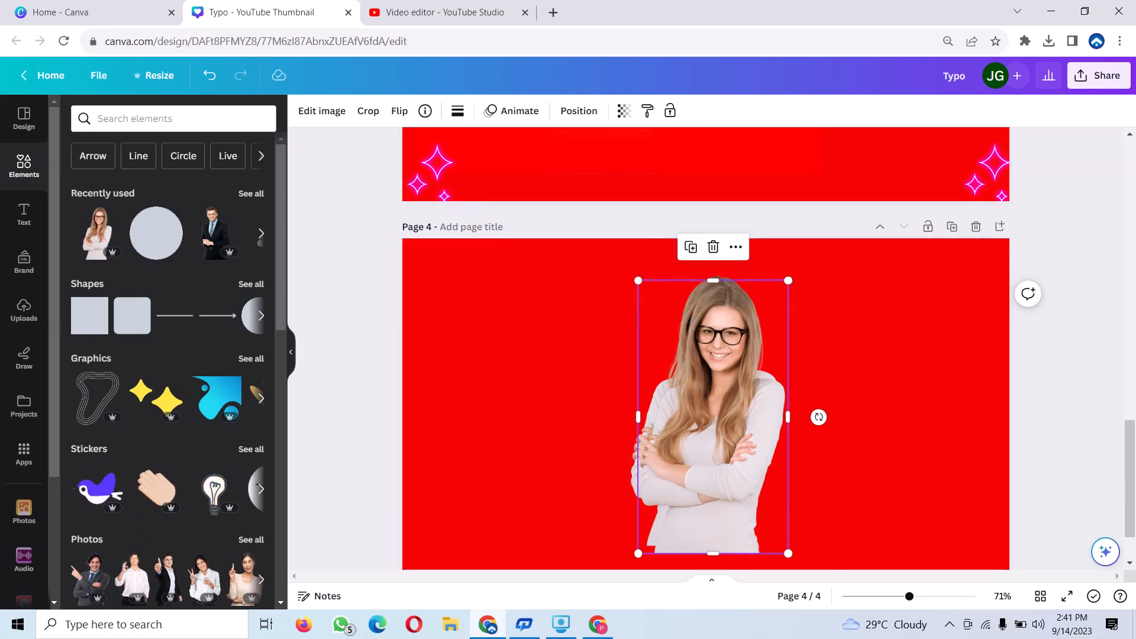
drag(713, 417, 706, 410)
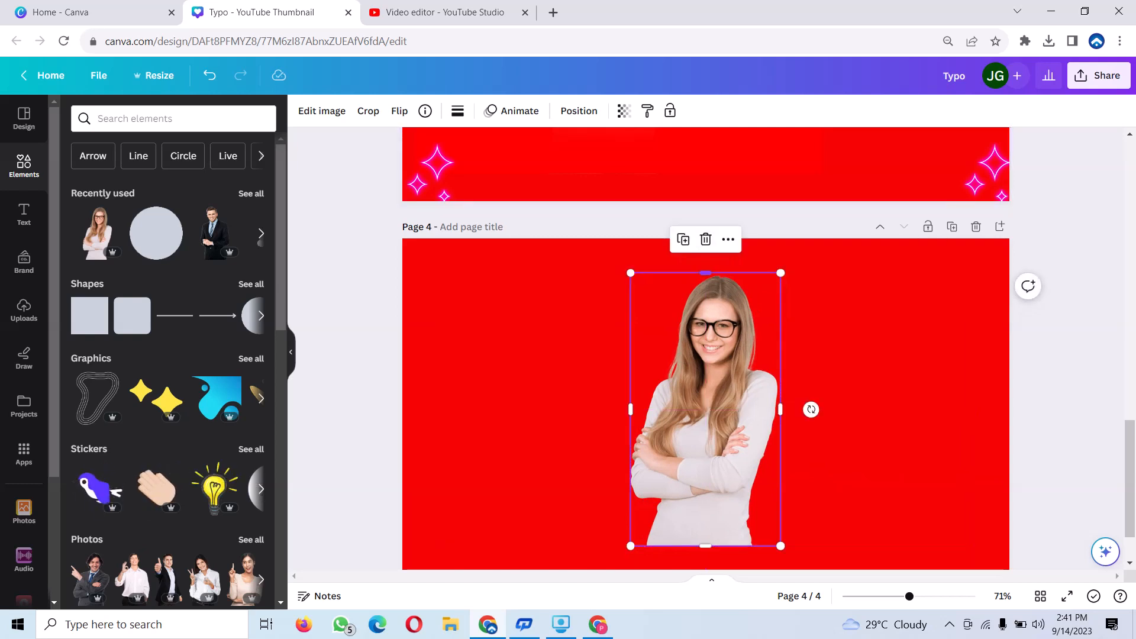
drag(705, 273, 706, 496)
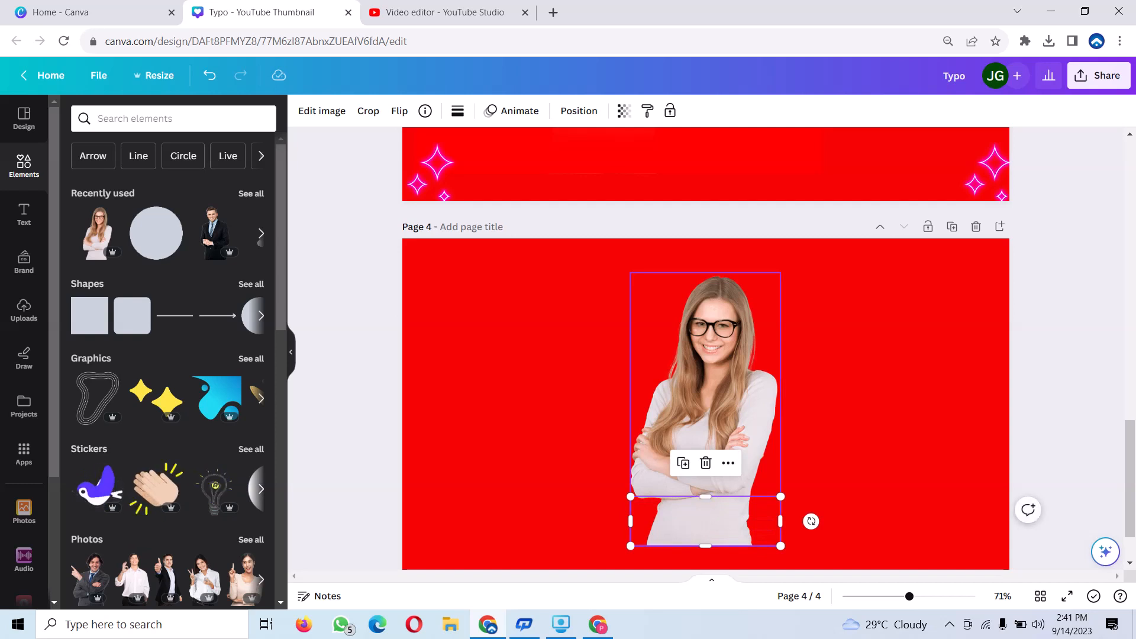
key(ctrl+z)
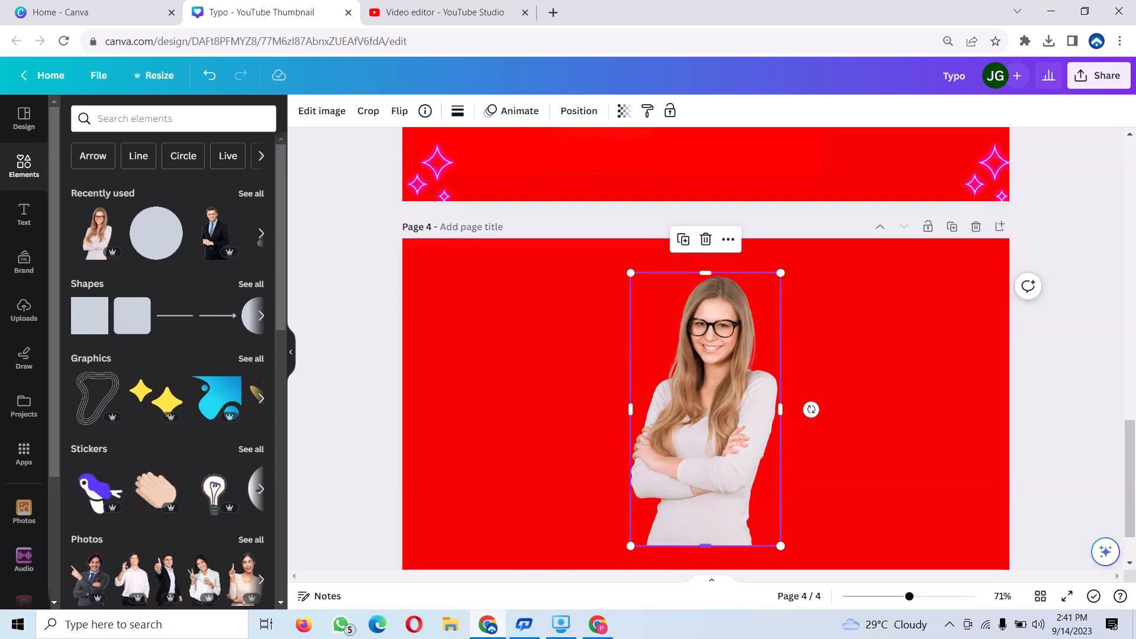
drag(705, 546, 706, 490)
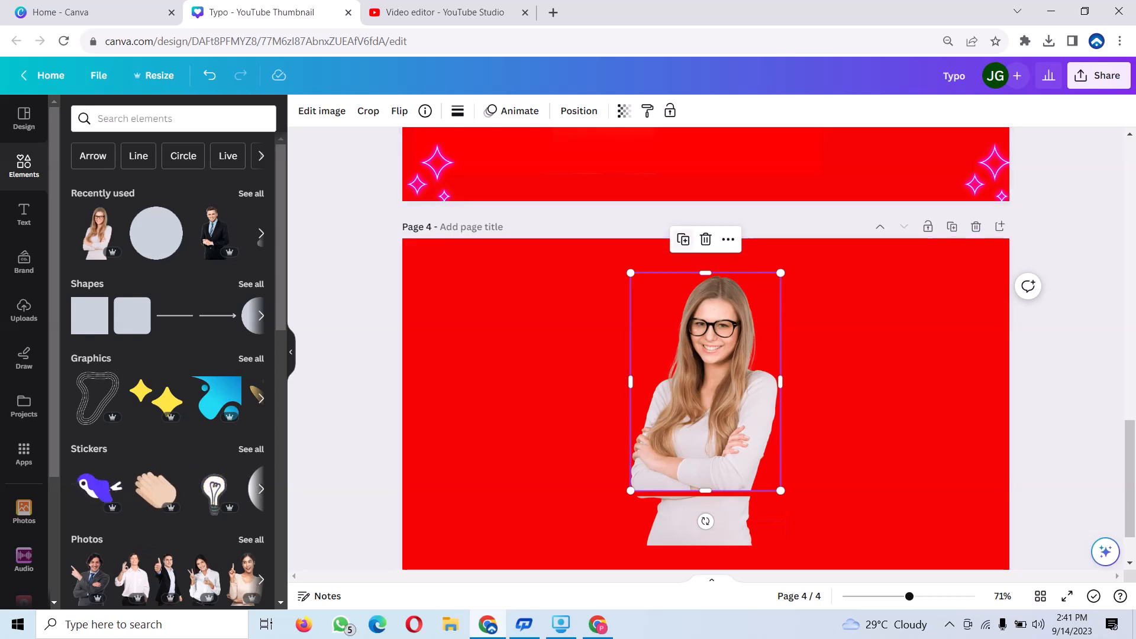
Duplicate the upper-body piece in place and crop the two copies into a torso and a head separated by a thin gap at the shoulders.
click(683, 239)
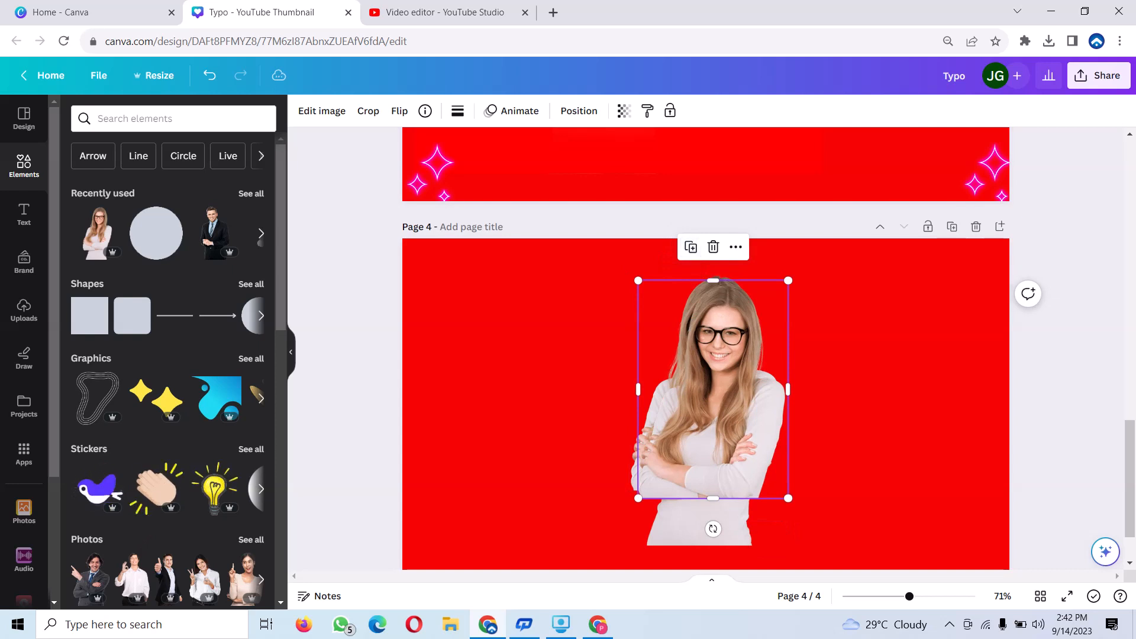
mouse_move(714, 389)
mouse_down()
mouse_move(696, 376)
mouse_move(727, 385)
mouse_move(705, 381)
mouse_up()
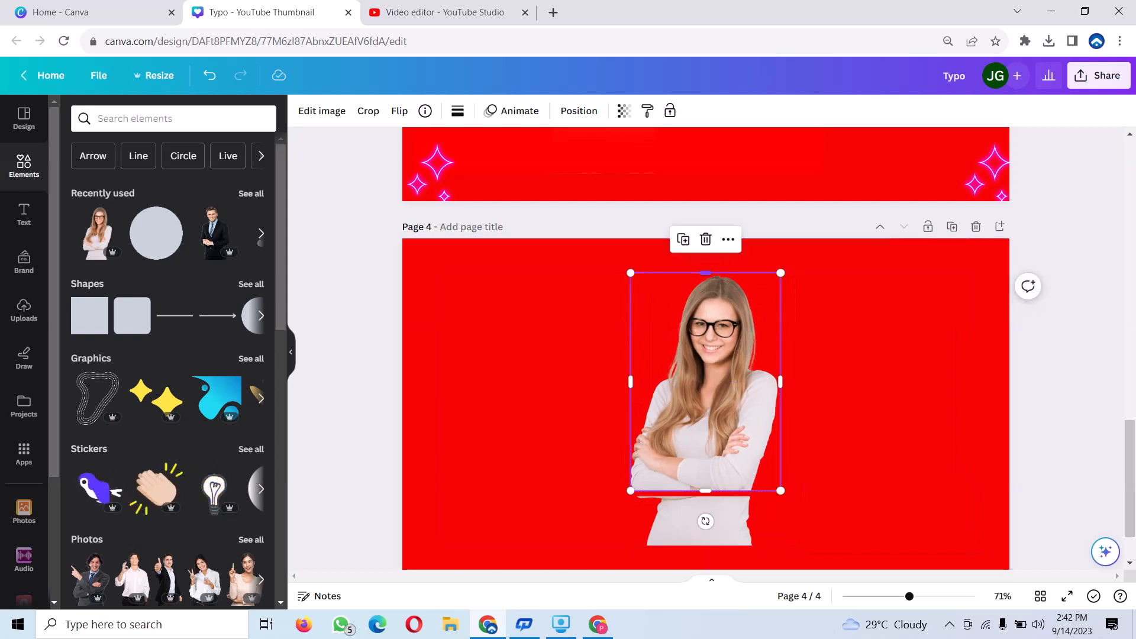
drag(706, 273, 705, 382)
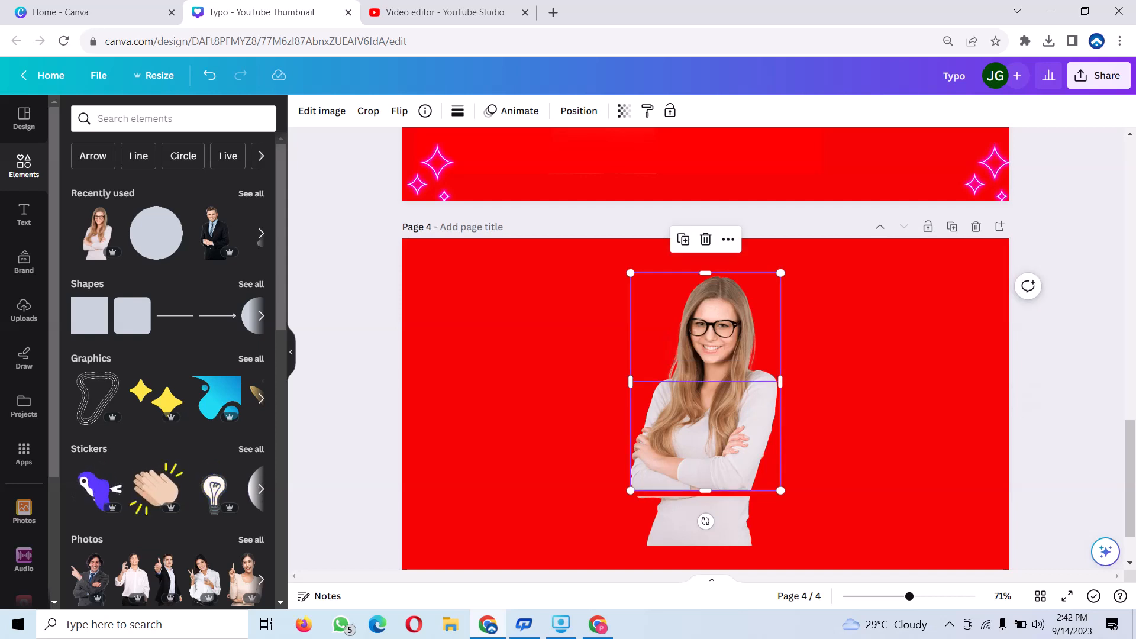
click(705, 427)
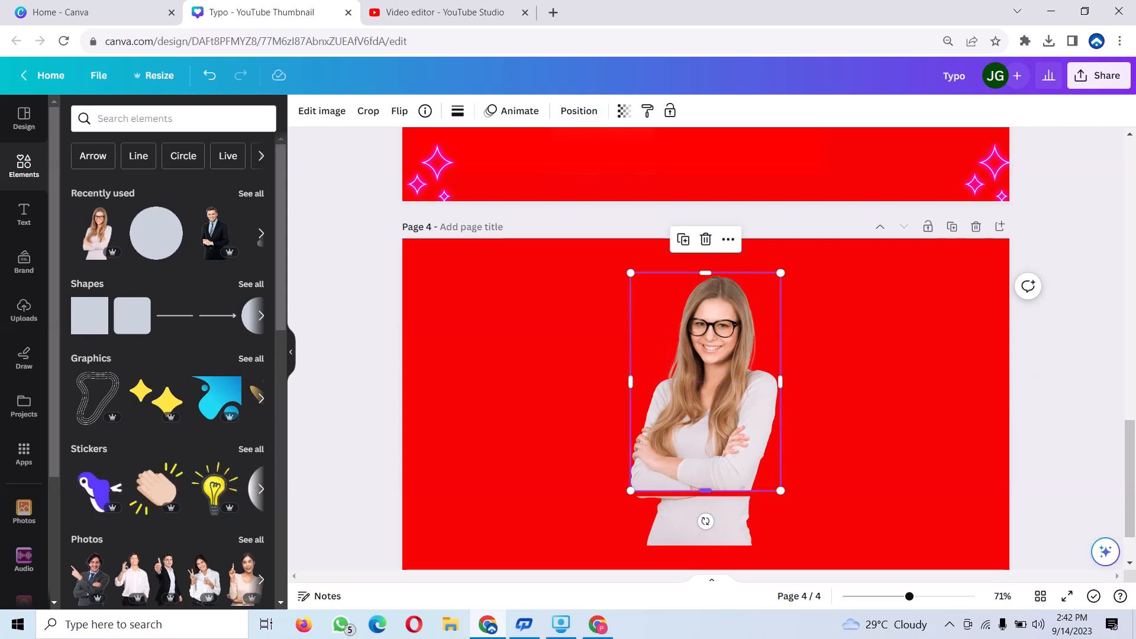
drag(706, 491, 716, 377)
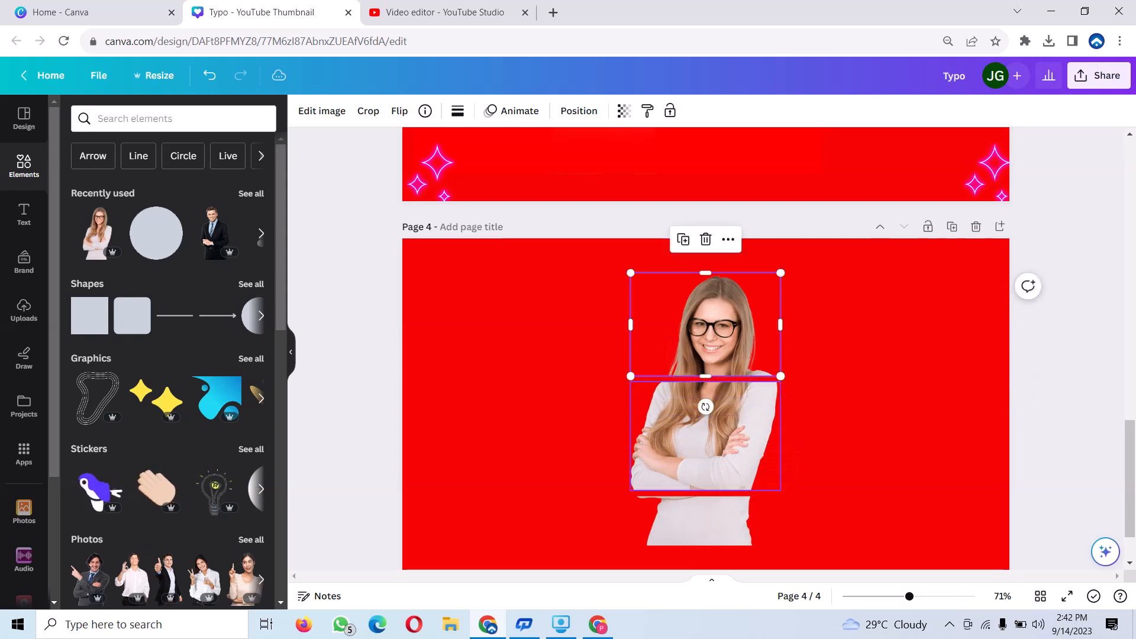
click(532, 378)
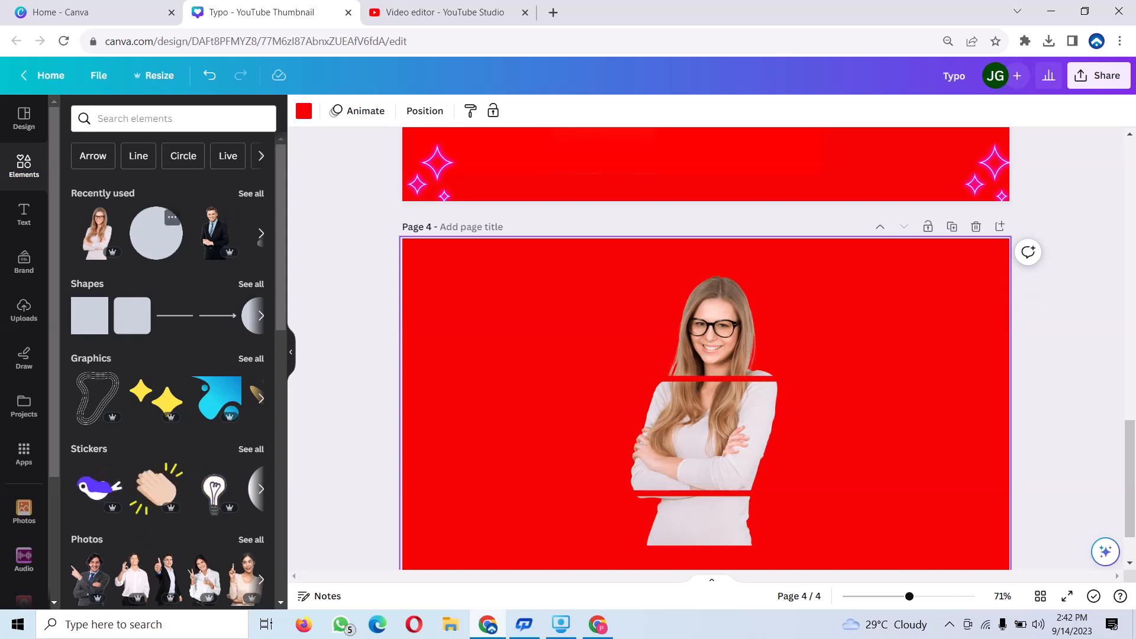
Add a circle to page 4 and fill it with the black-to-grey gradient (#000000, #737373) in radial style.
click(156, 233)
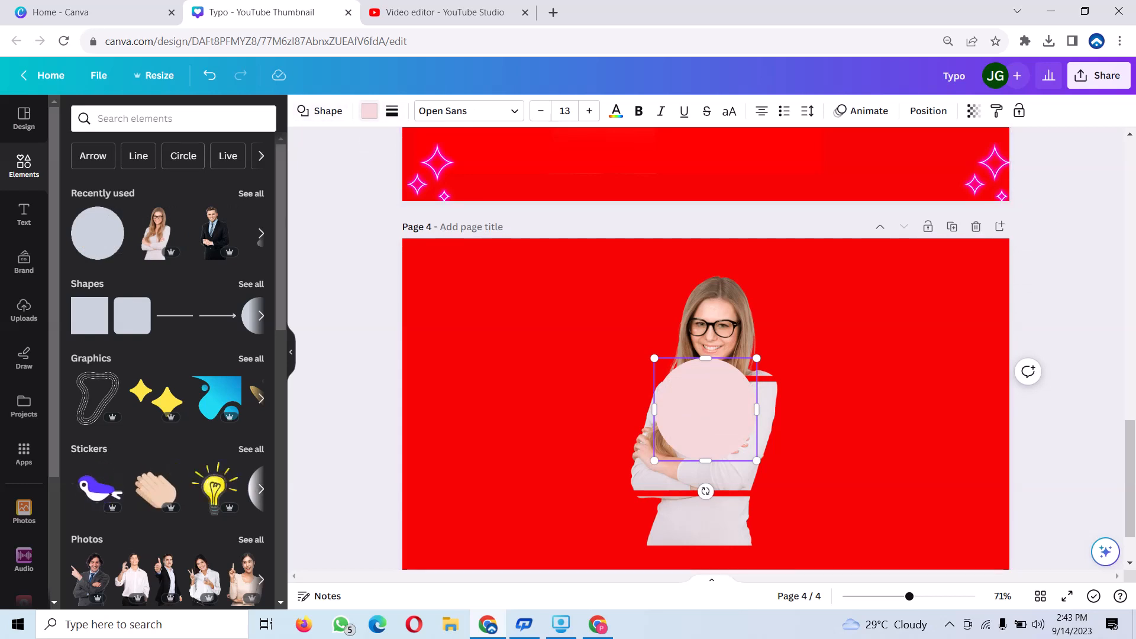
click(369, 111)
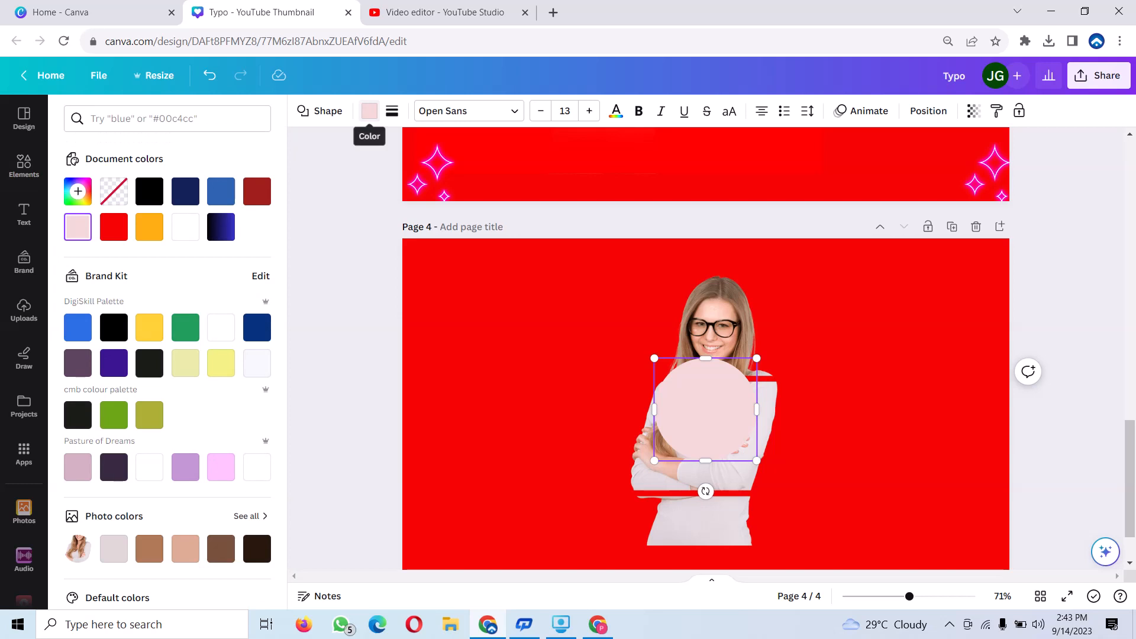
scroll(167, 355, down, 5)
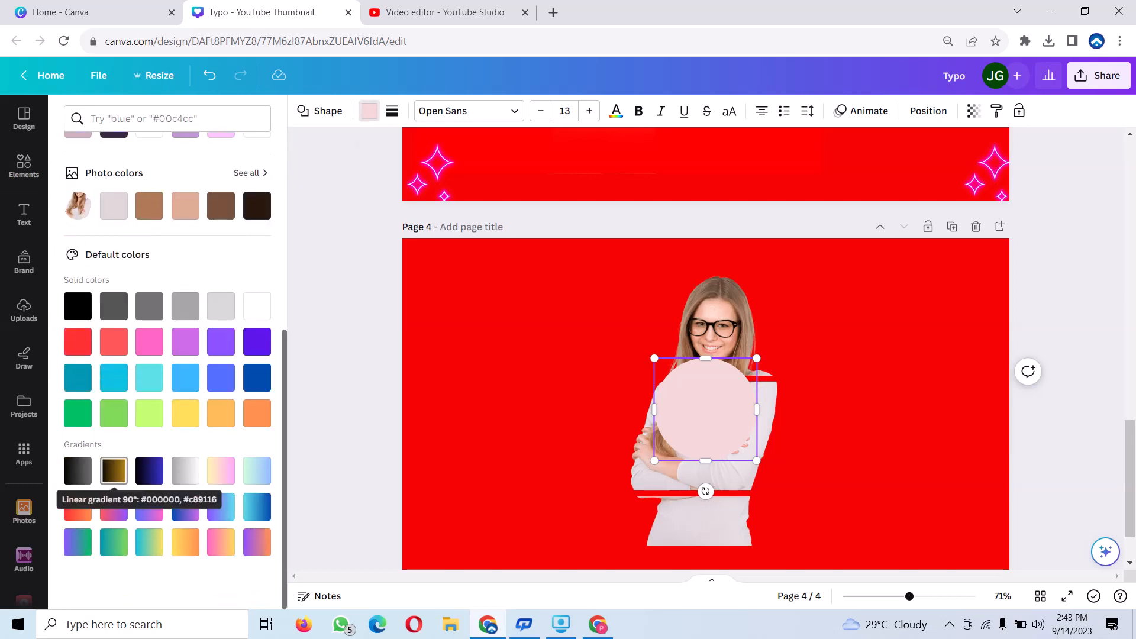
click(114, 471)
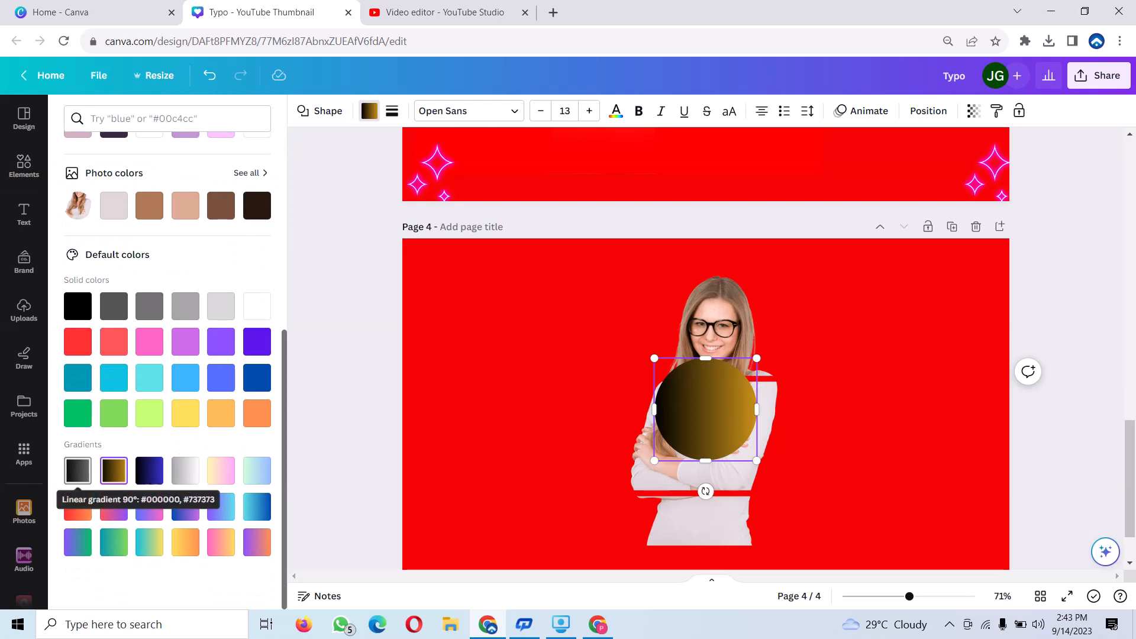
click(78, 470)
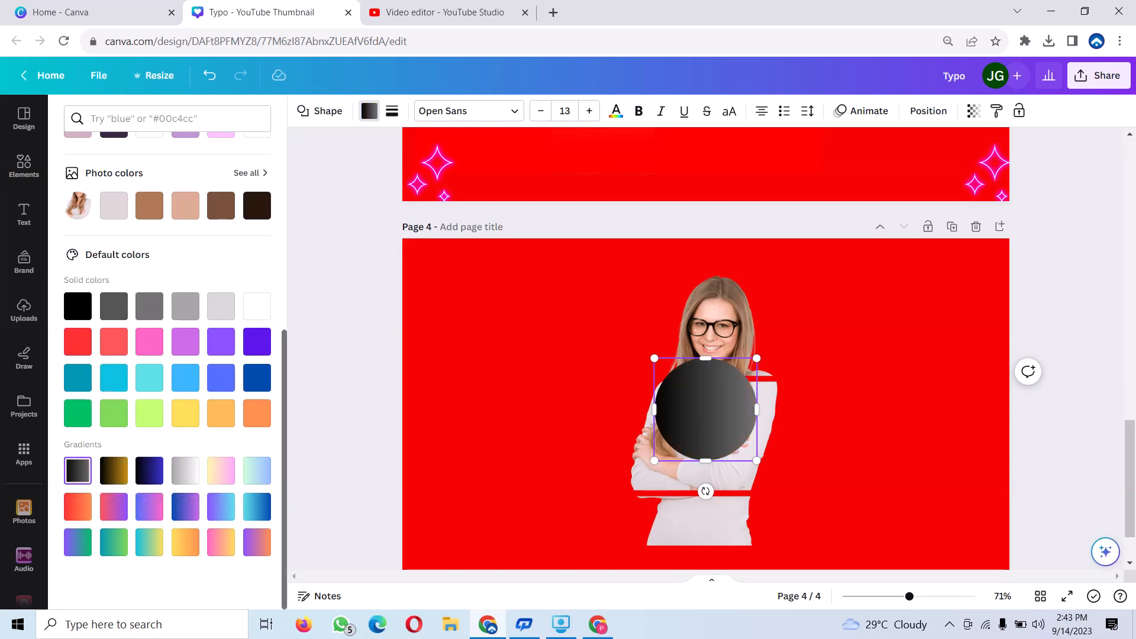
scroll(167, 355, up, 6)
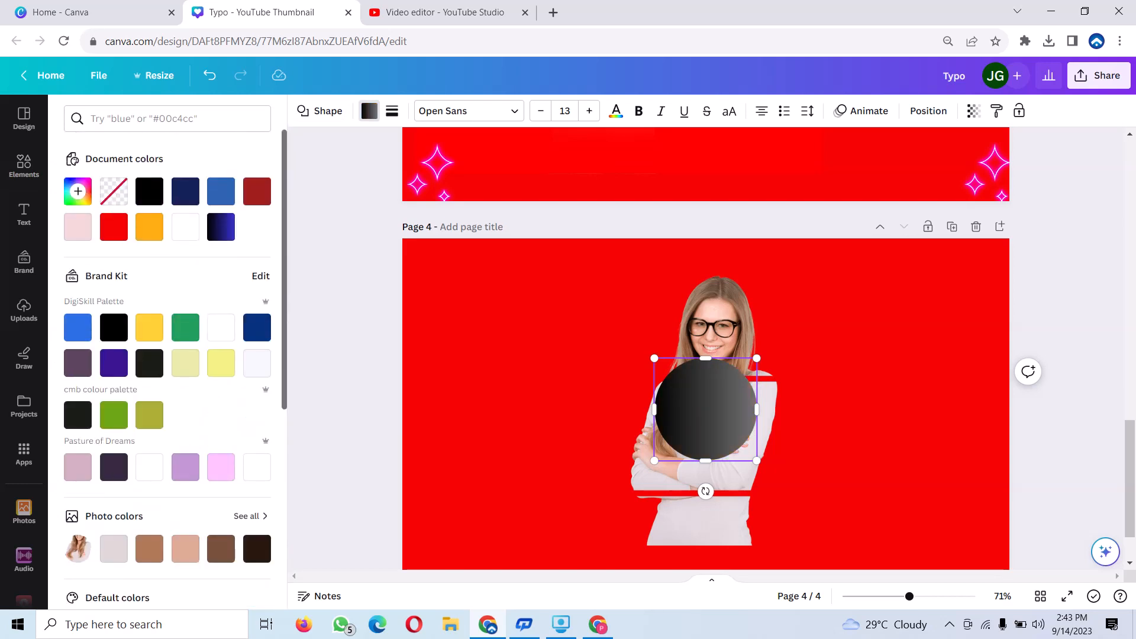
click(77, 191)
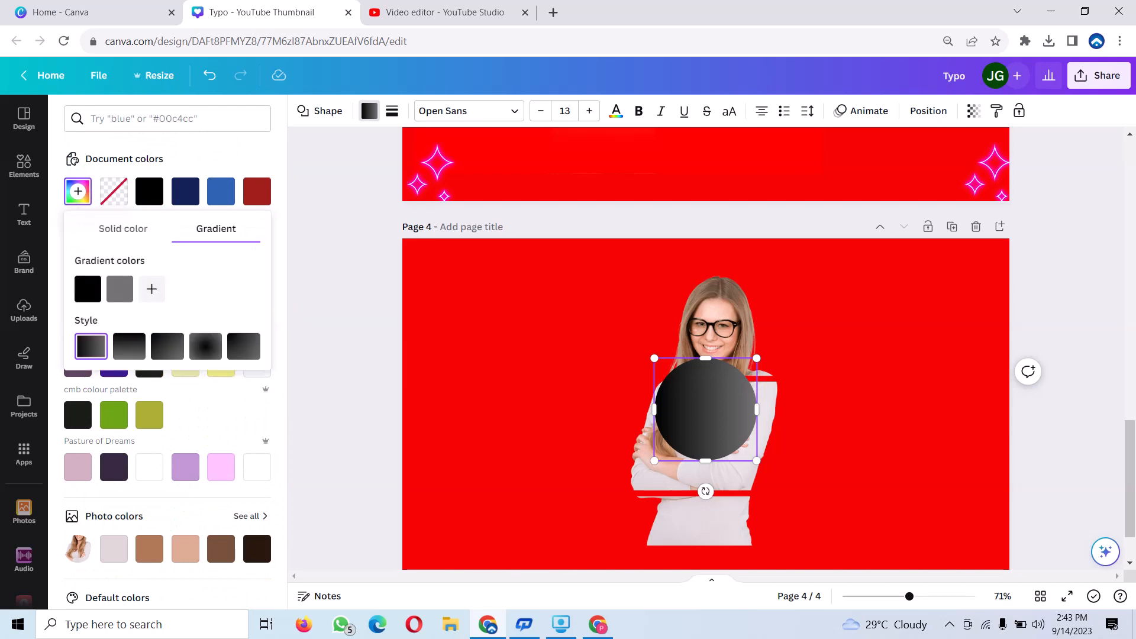
click(206, 346)
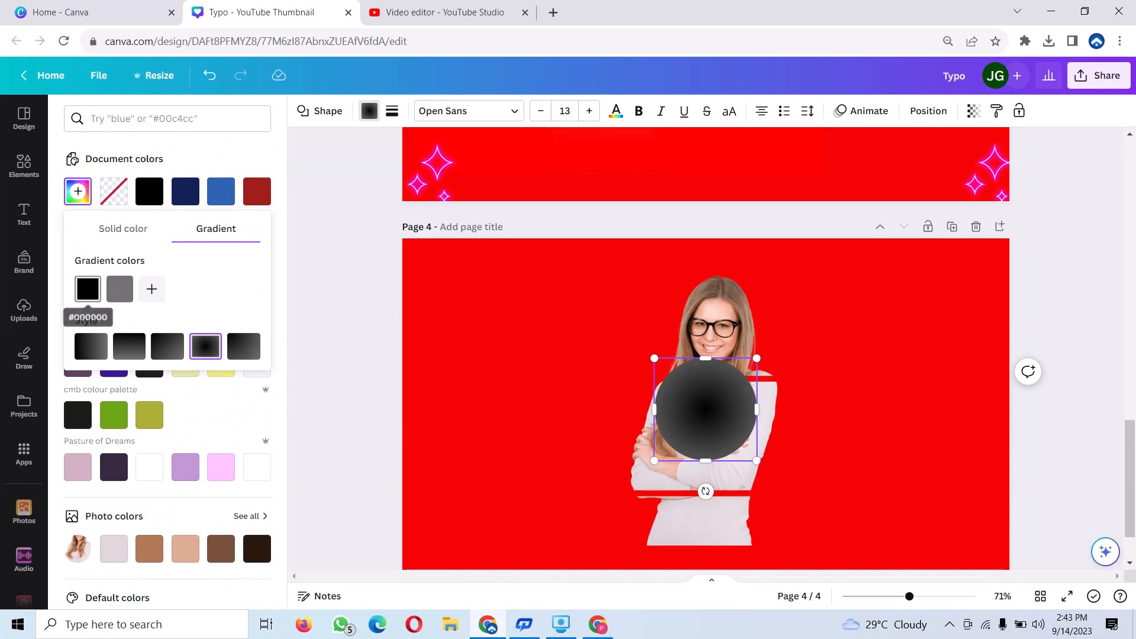
Set the circle's outer gradient colour to #F4E7D1 and flatten the circle into a thin ellipse beside the woman.
click(120, 289)
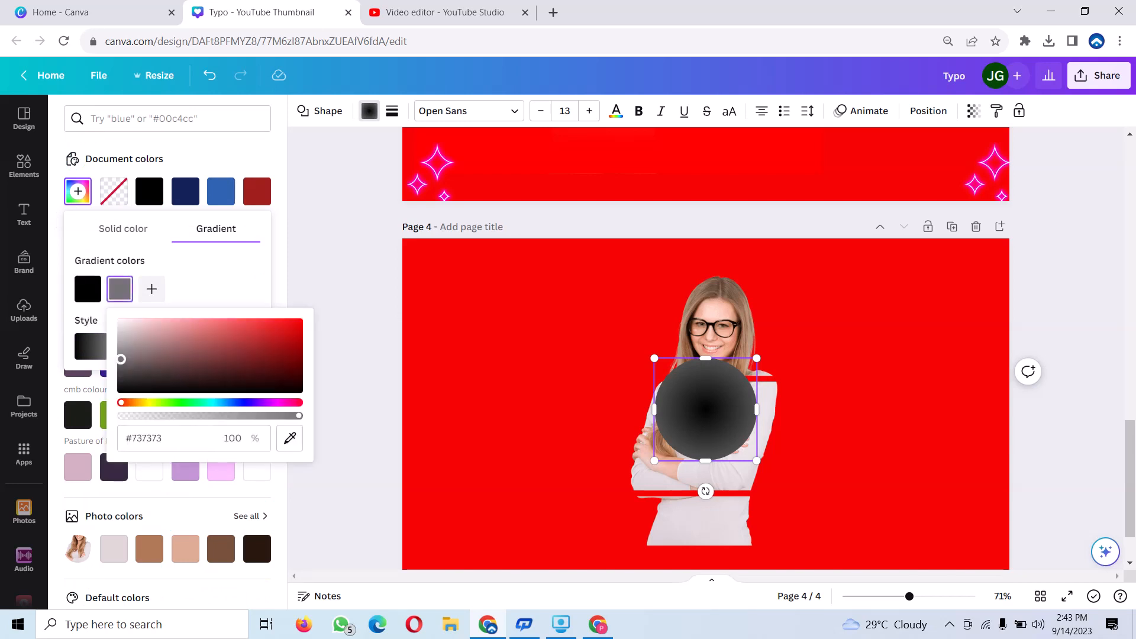
mouse_move(121, 360)
mouse_down()
mouse_move(187, 327)
mouse_move(132, 350)
mouse_move(225, 347)
mouse_move(122, 338)
mouse_up()
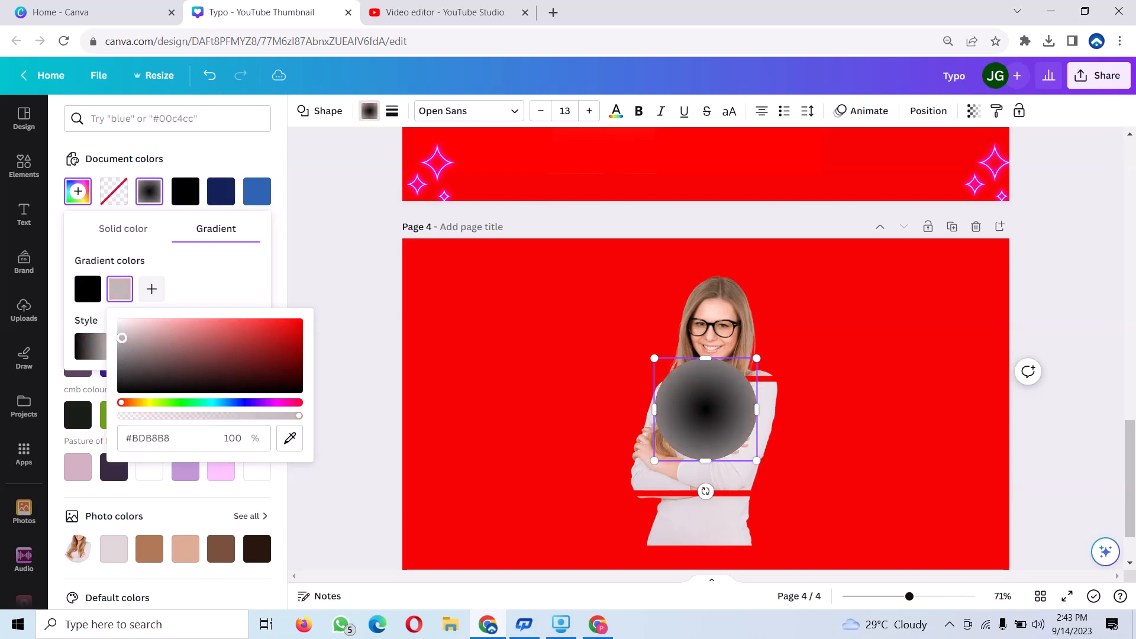
drag(121, 402, 140, 403)
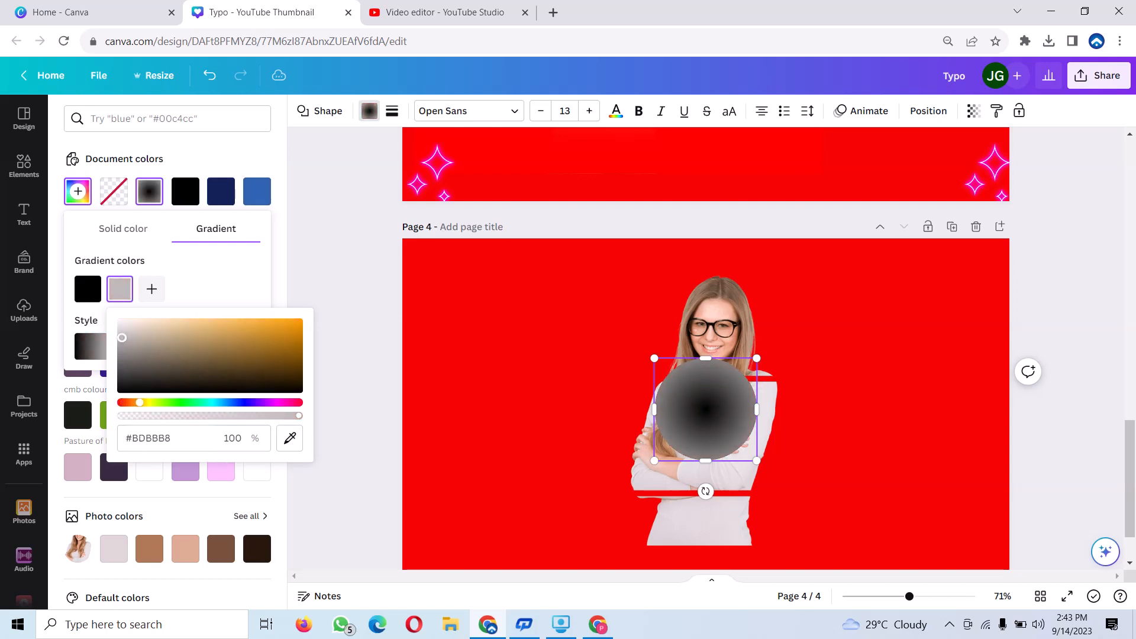
drag(122, 338, 144, 322)
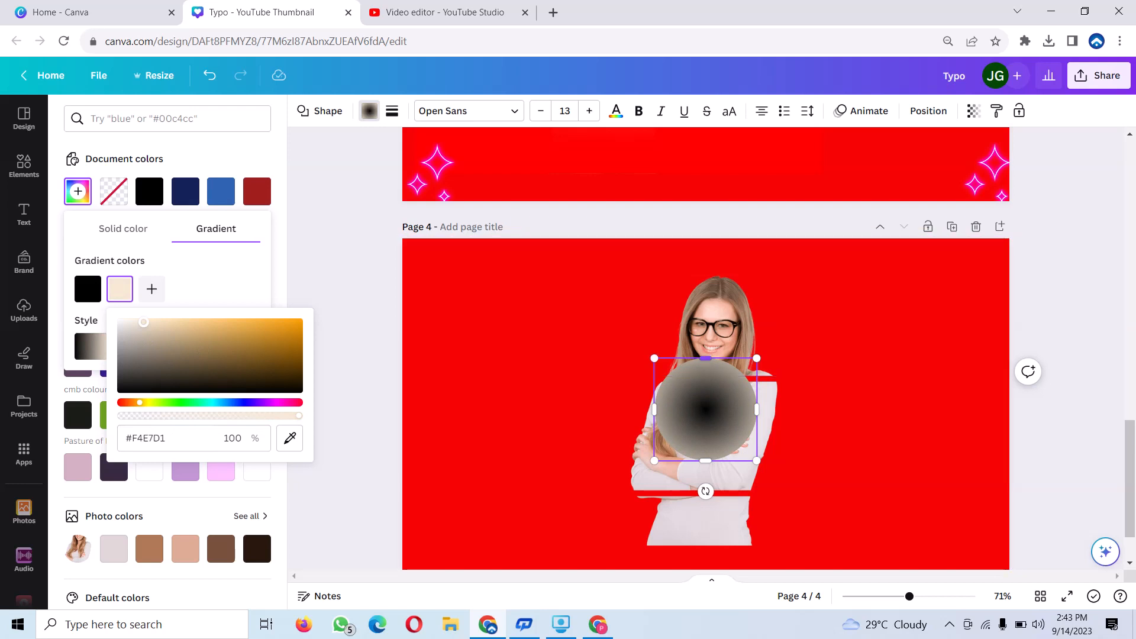
drag(706, 358, 705, 455)
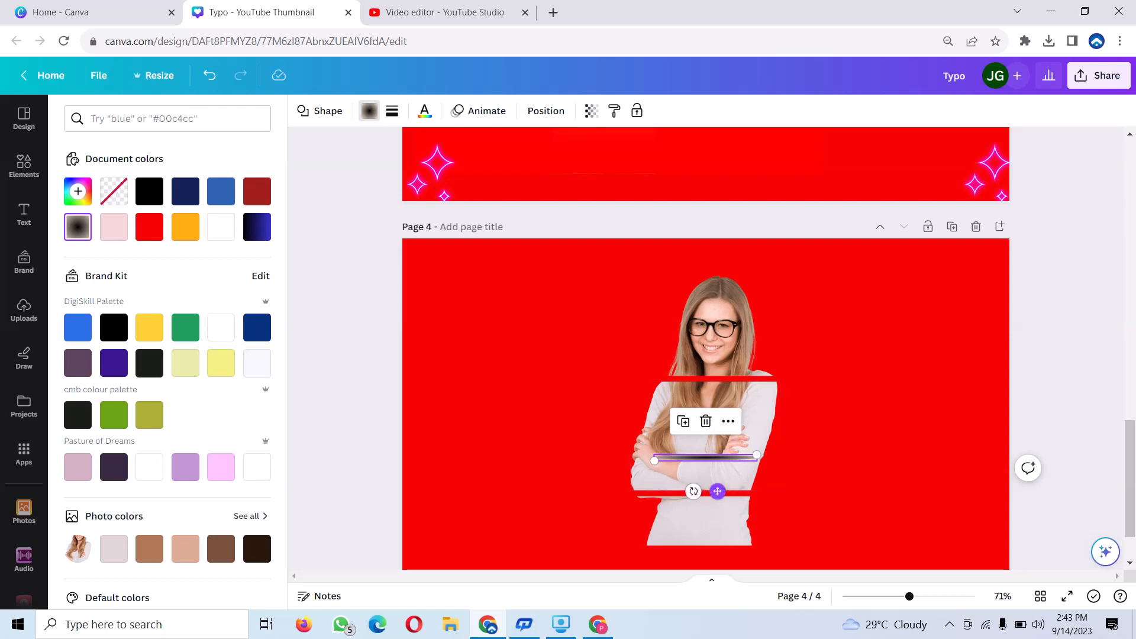
drag(717, 491, 857, 455)
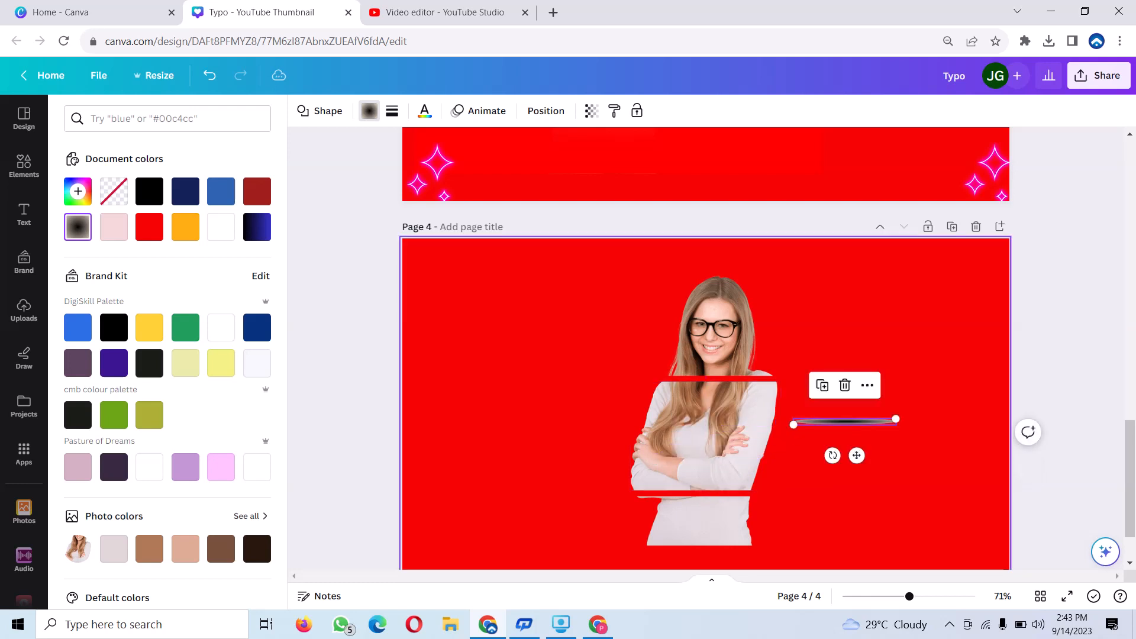
Tilt the torso piece slightly clockwise and place the thin ellipse along its upper cut edge at the shoulders.
click(705, 438)
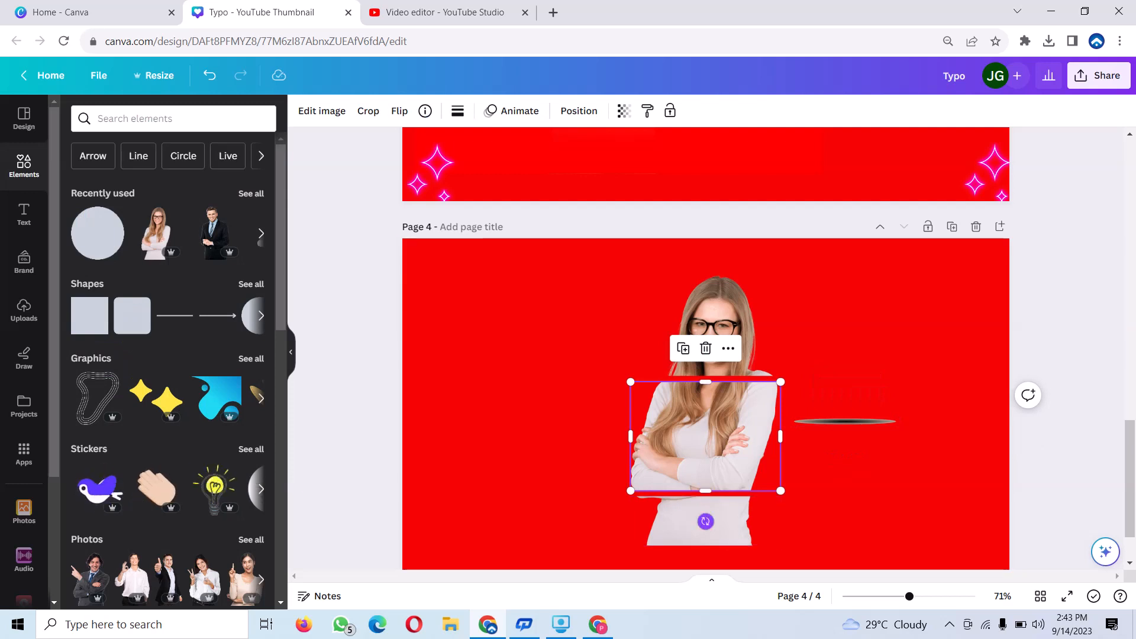
drag(706, 522, 704, 536)
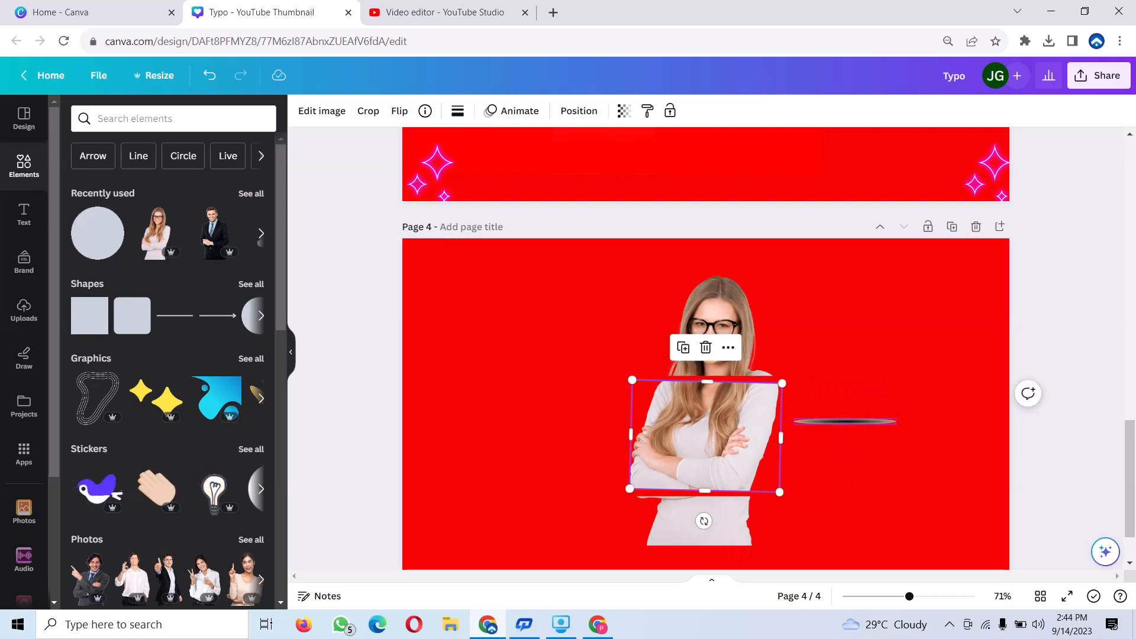
click(845, 421)
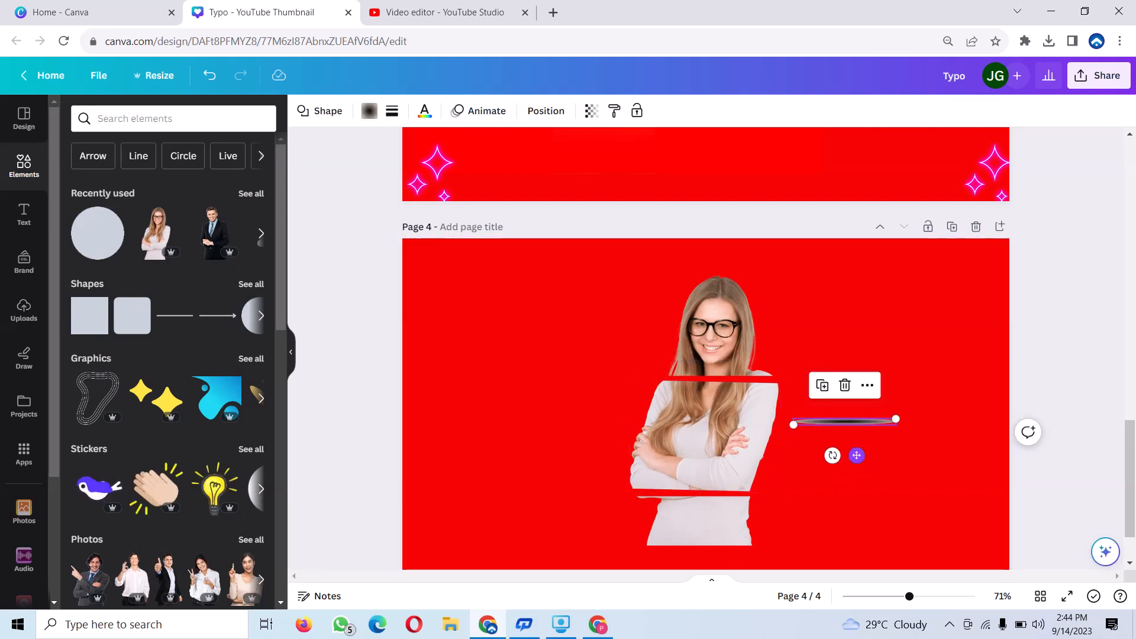
drag(856, 455, 732, 417)
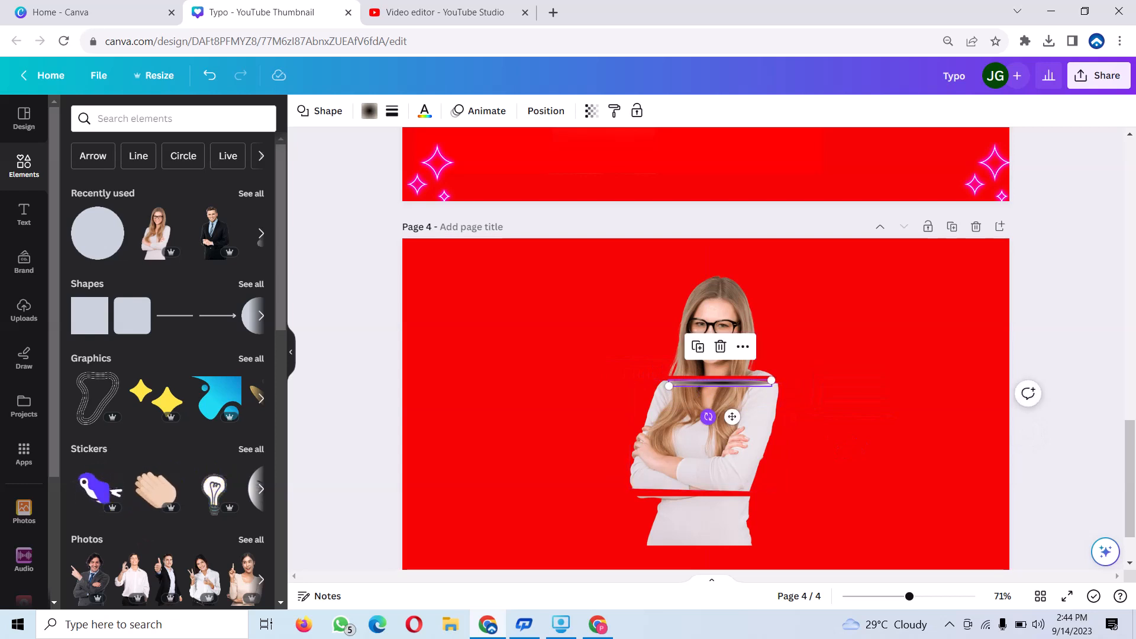
drag(708, 417, 742, 433)
Duplicate the thin ellipse and place the copy along the waist strip's upper cut edge.
click(699, 347)
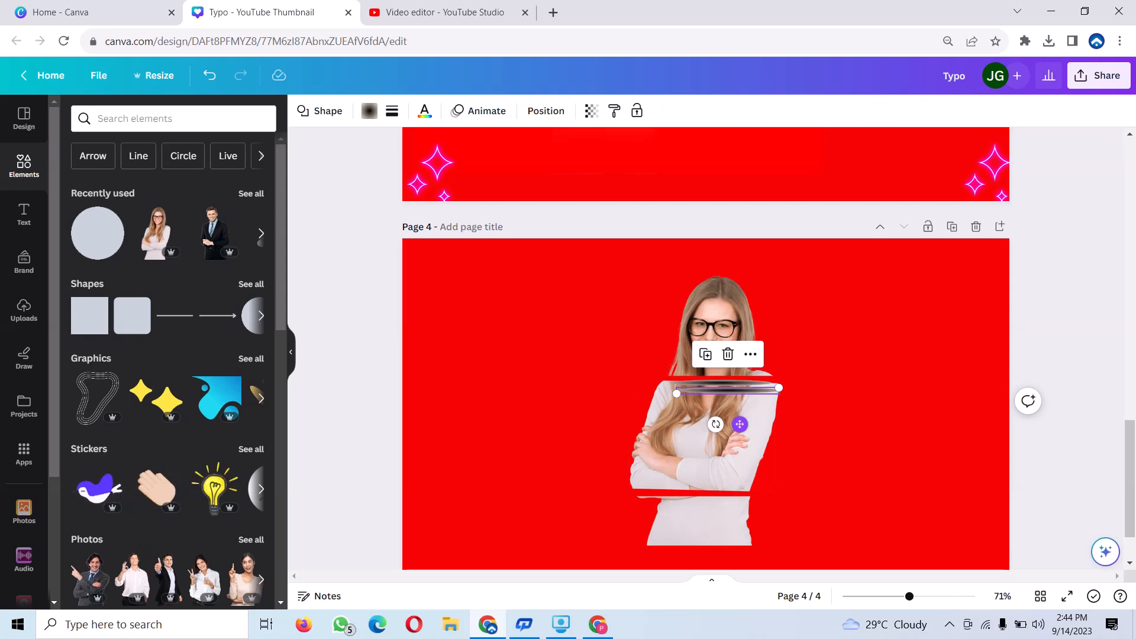
drag(740, 424, 711, 528)
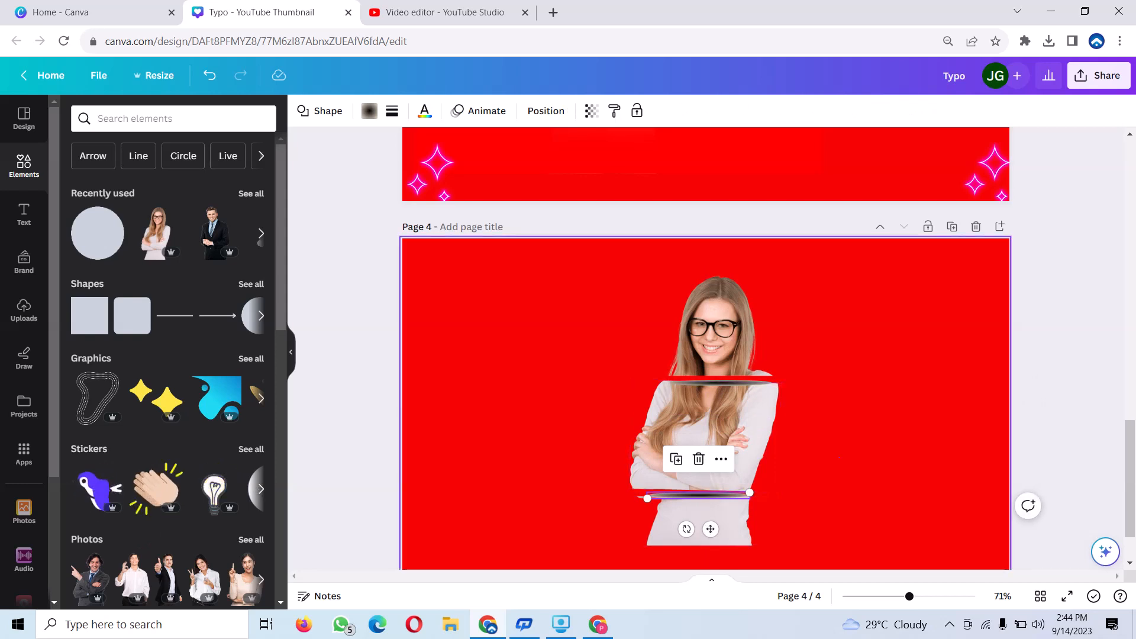
click(858, 409)
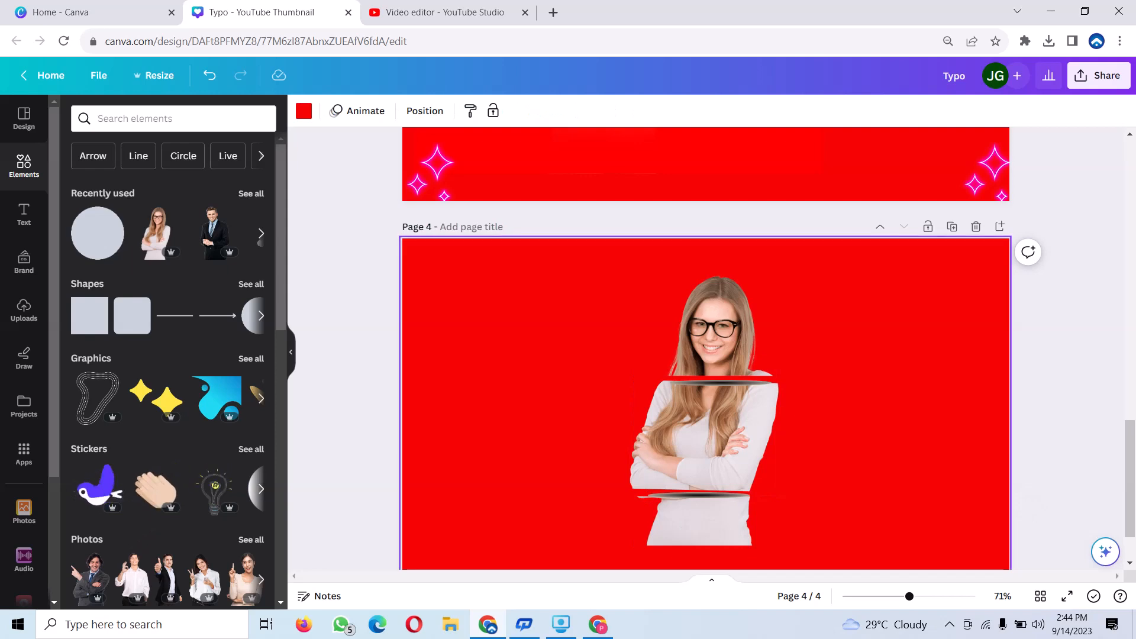
scroll(706, 350, down, 2)
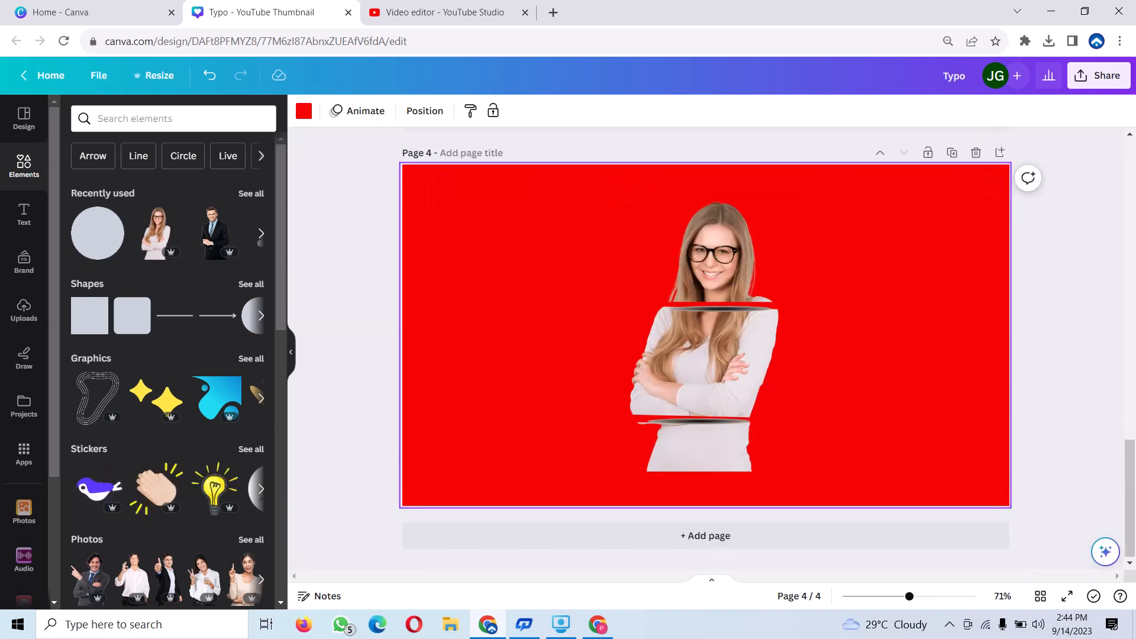